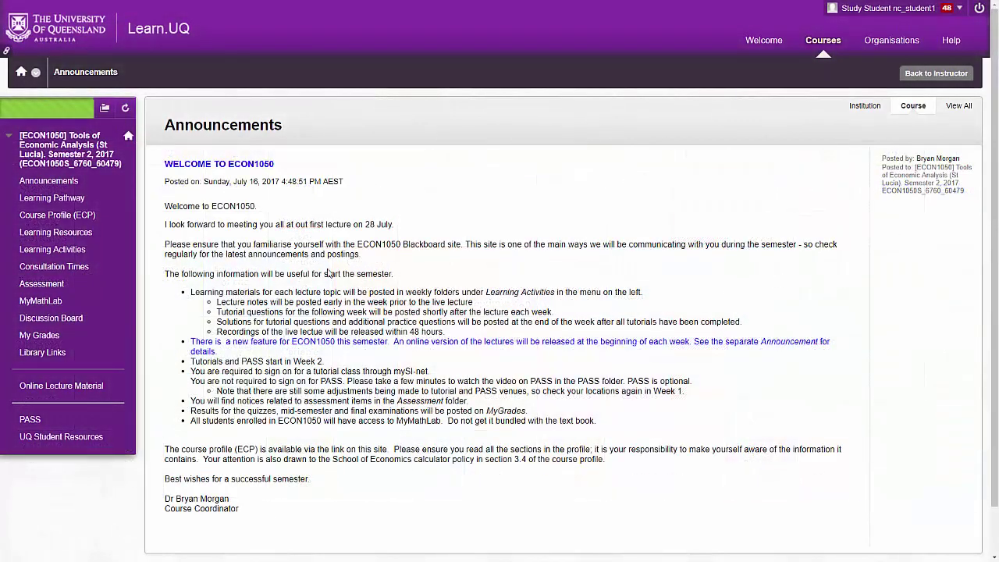
# Step: Open the ECON1050 MyMathLab content page in Learn.UQ and scroll to its access links
pyautogui.click(39, 302)
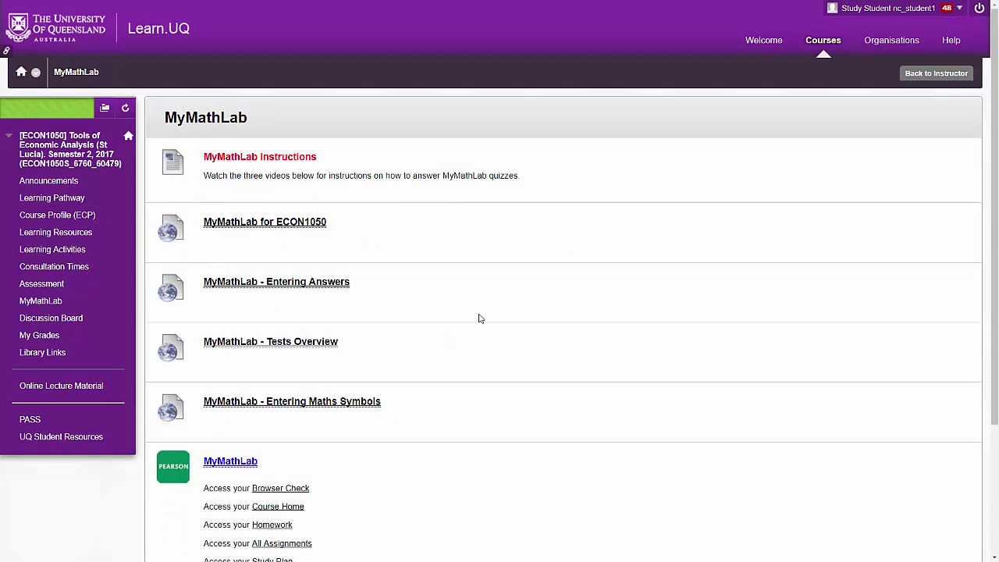
pyautogui.scroll(-3, 480, 319)
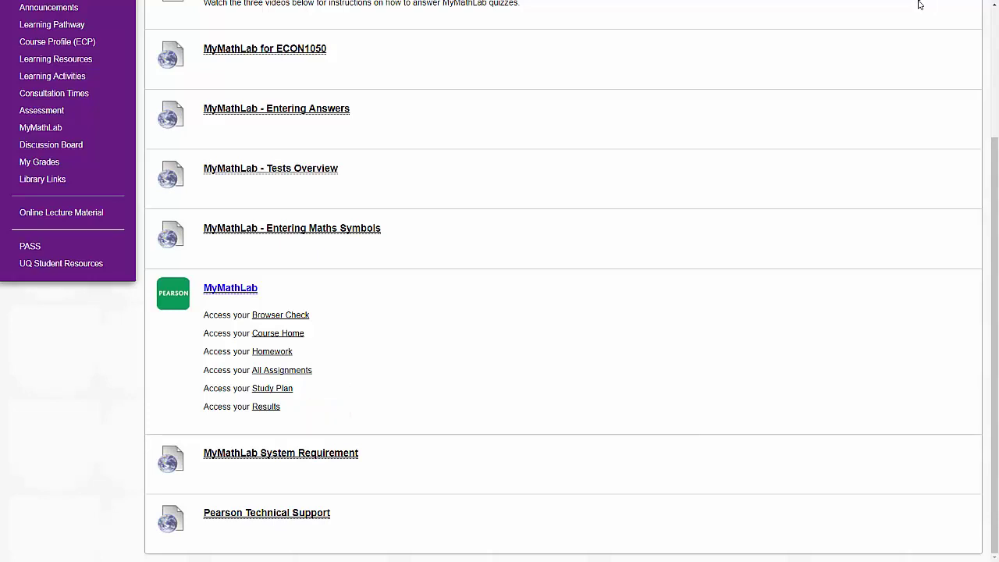
pyautogui.click(282, 337)
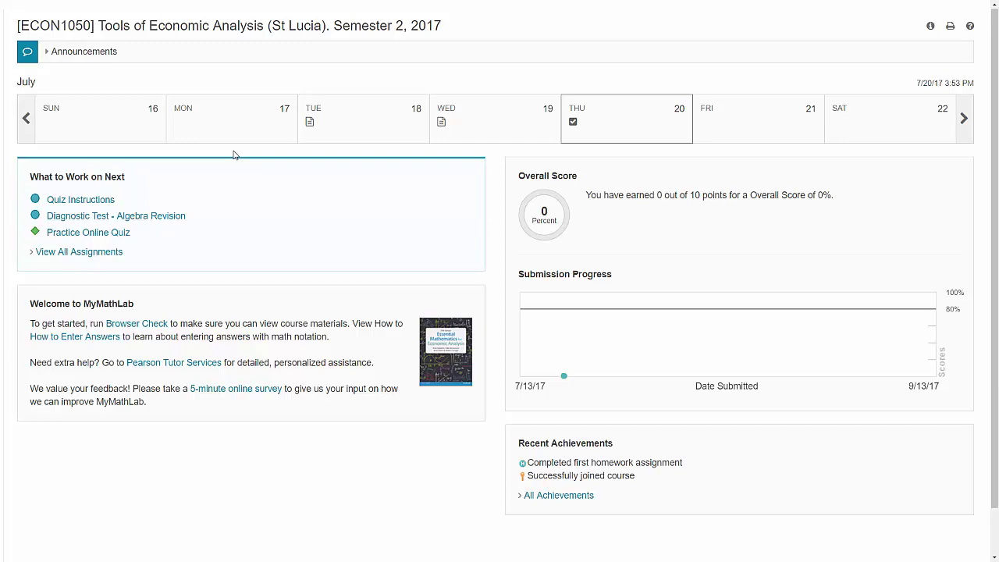
# Step: Open the Diagnostic Test - Algebra Revision homework and jump to question 15, Problem 2.4.14
pyautogui.click(75, 201)
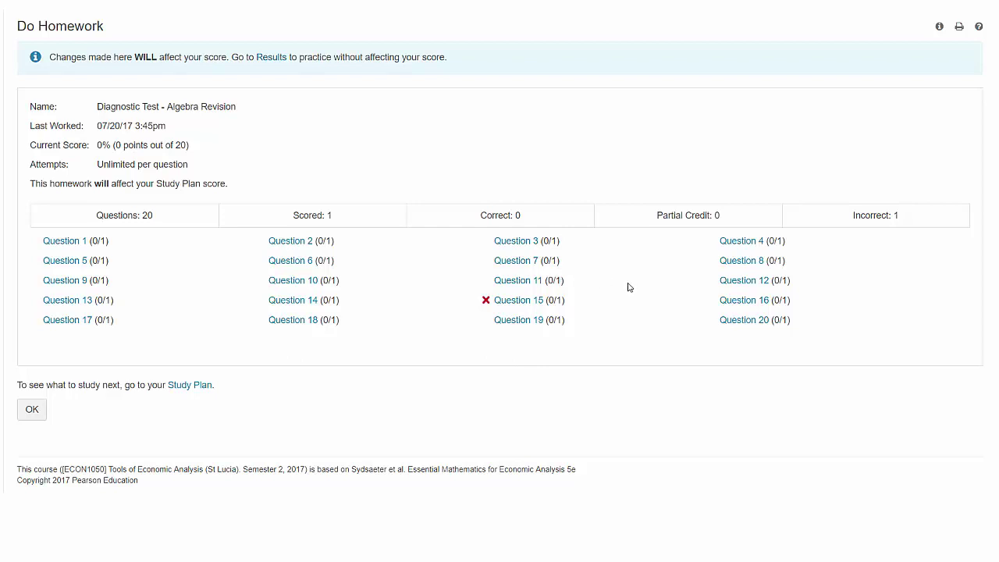
pyautogui.click(528, 304)
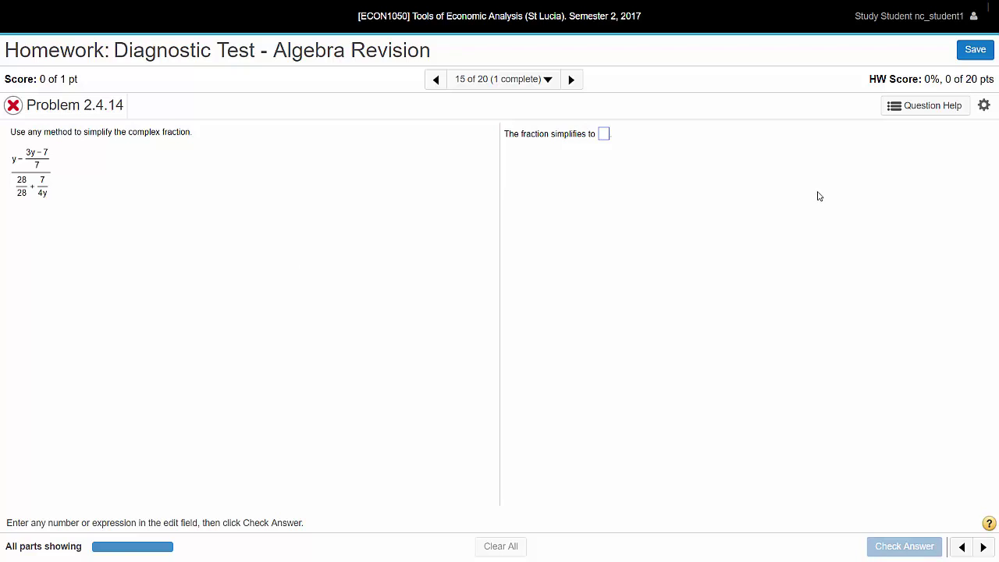
# Step: Step through the View an Example solution to the simplified fraction 3y/5, then close it
pyautogui.click(910, 114)
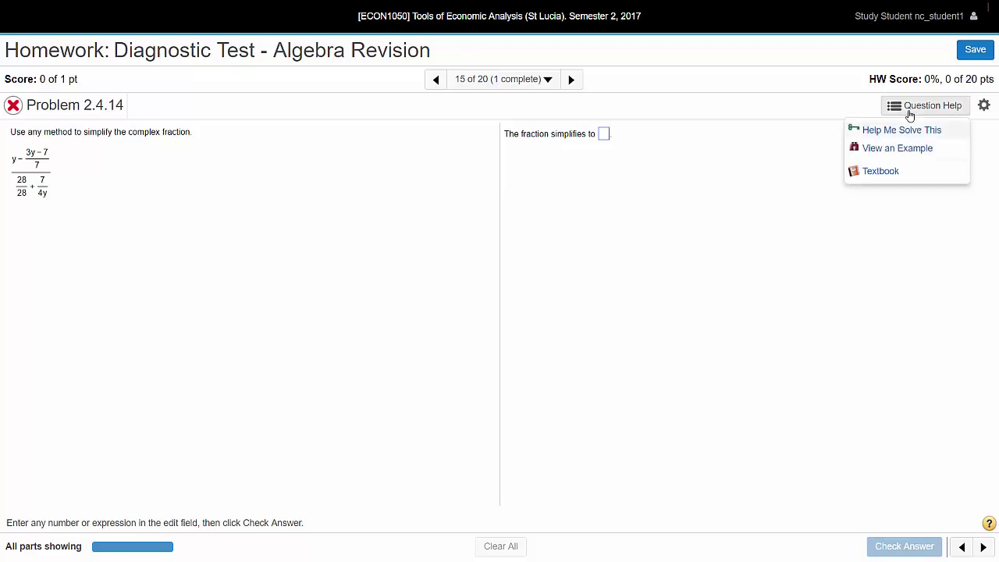
pyautogui.click(910, 149)
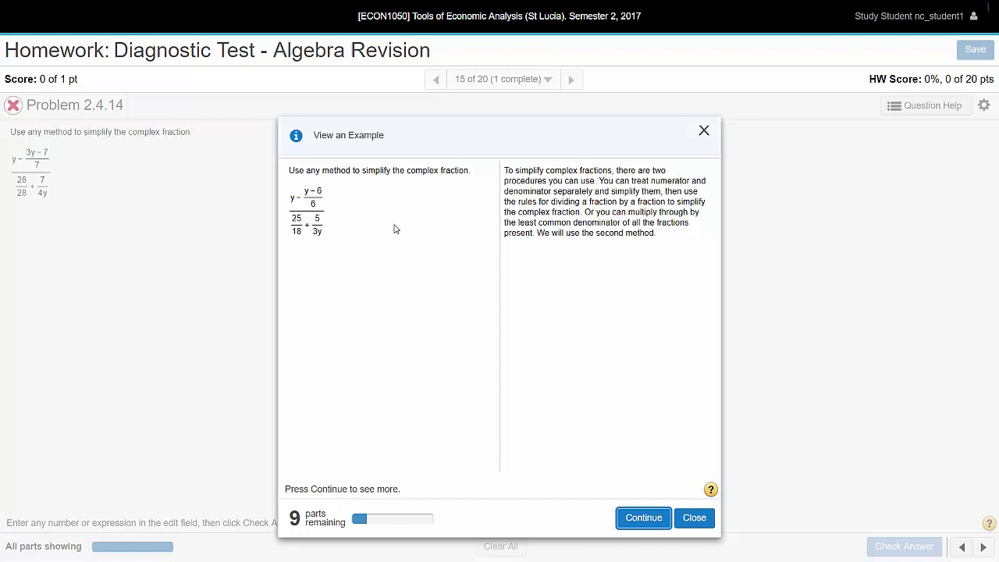
pyautogui.click(640, 516)
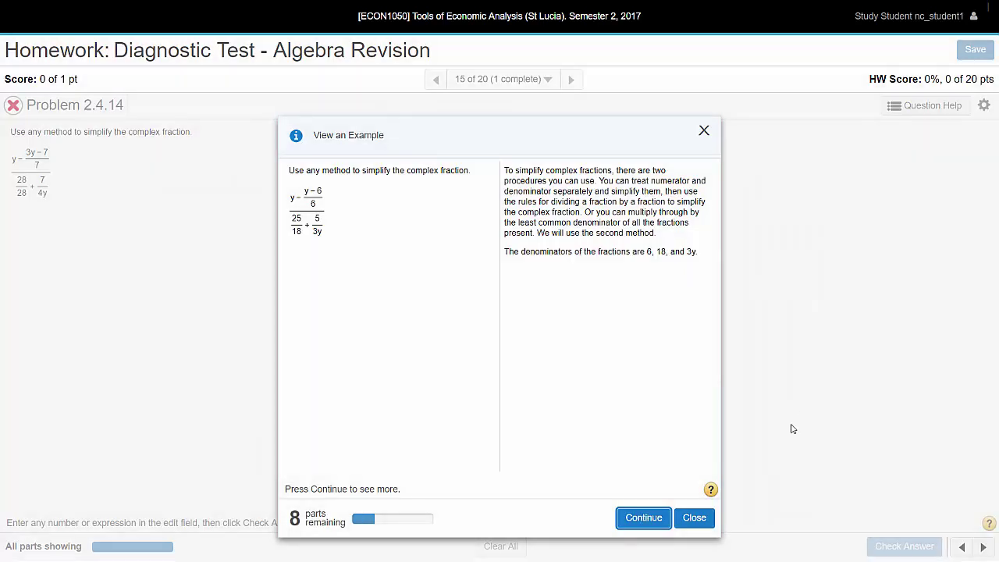
pyautogui.click(634, 517)
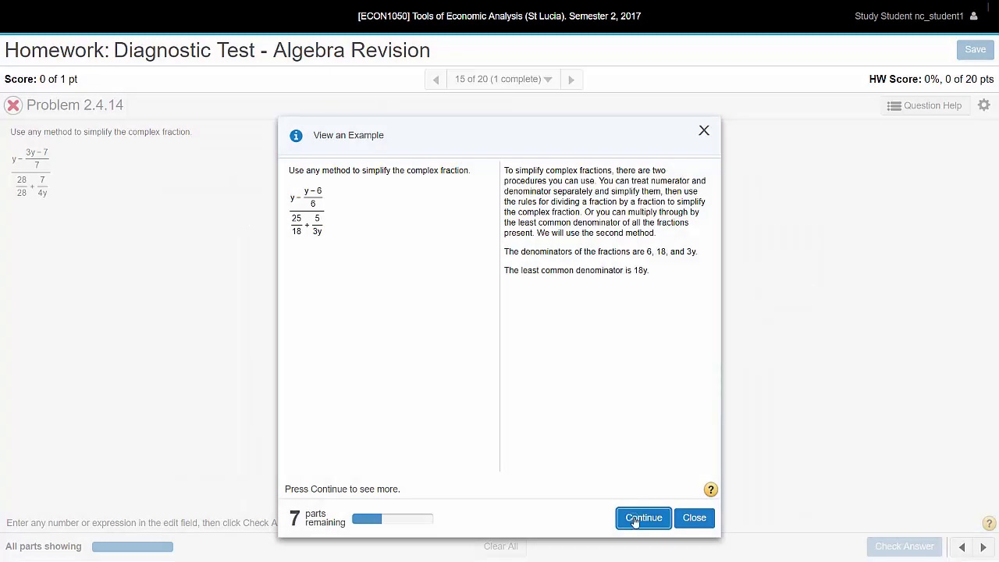
pyautogui.click(635, 518)
pyautogui.click(634, 518)
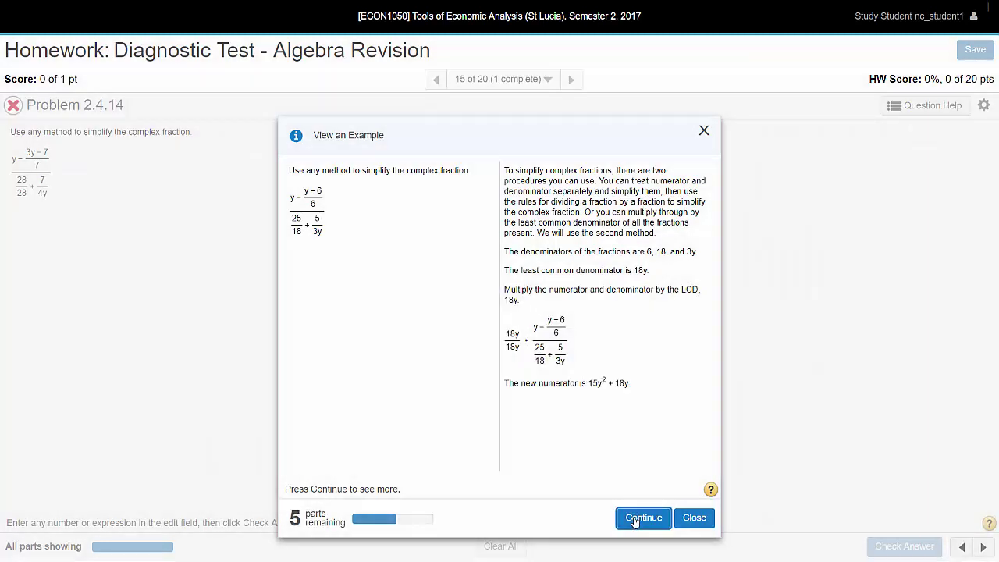
pyautogui.click(635, 519)
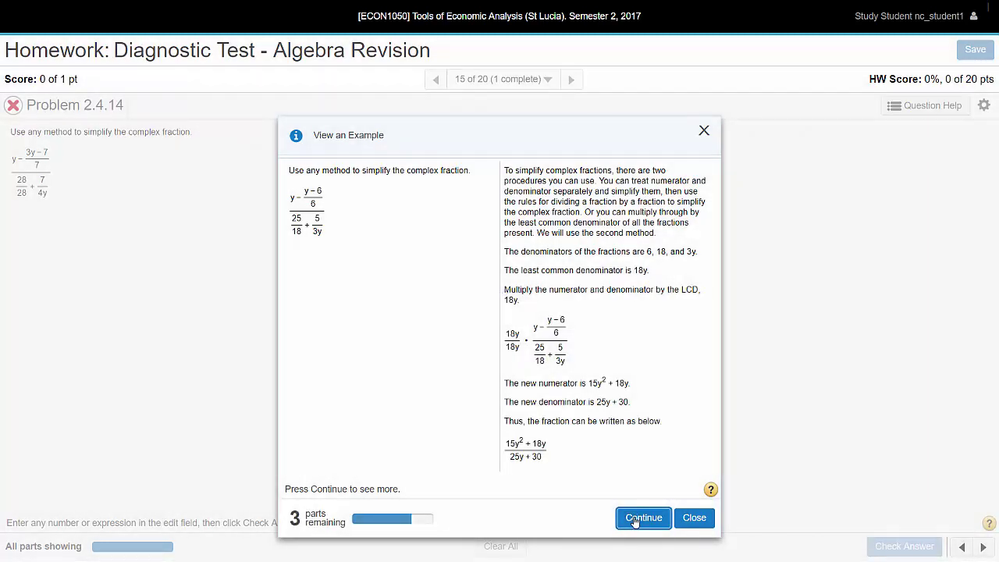
pyautogui.click(635, 519)
pyautogui.click(635, 518)
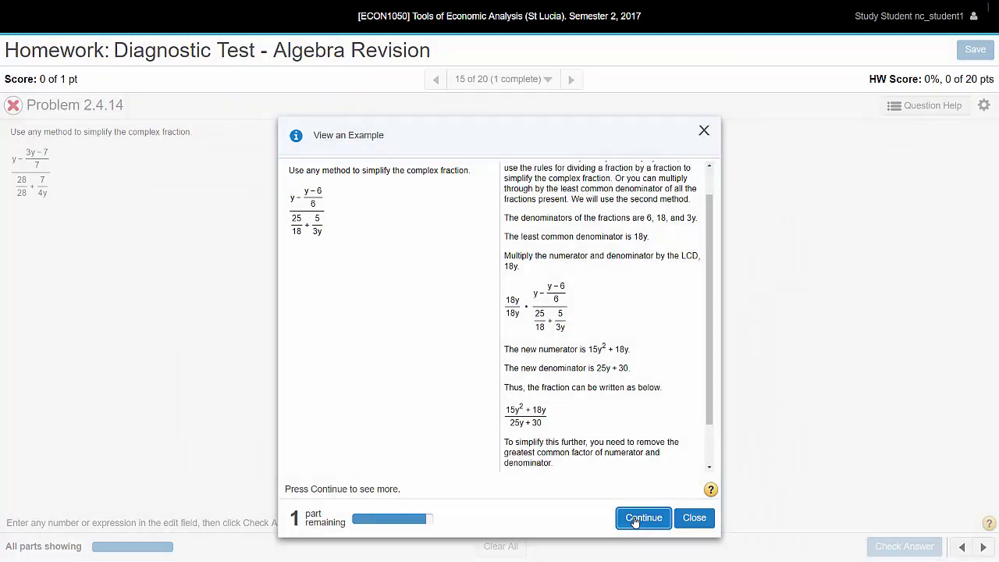
pyautogui.click(635, 518)
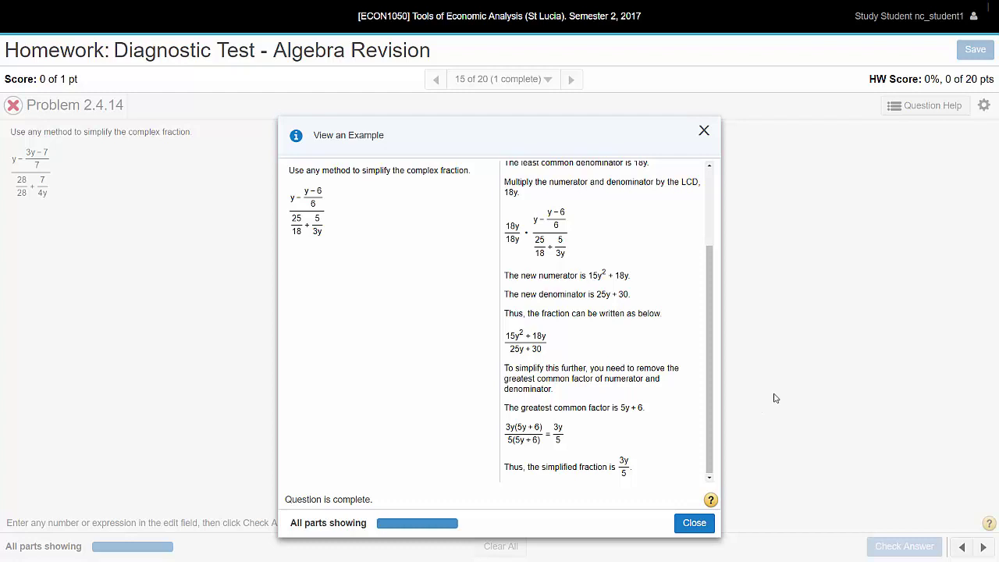
pyautogui.click(694, 524)
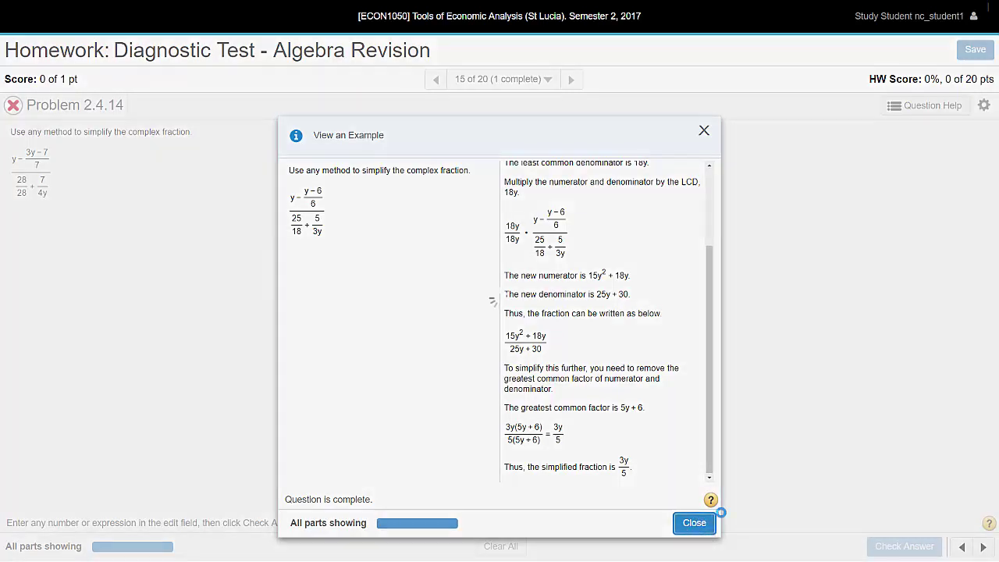
# Step: In Help Me Solve This, enter 28y as the least common denominator and check the answer
pyautogui.click(935, 107)
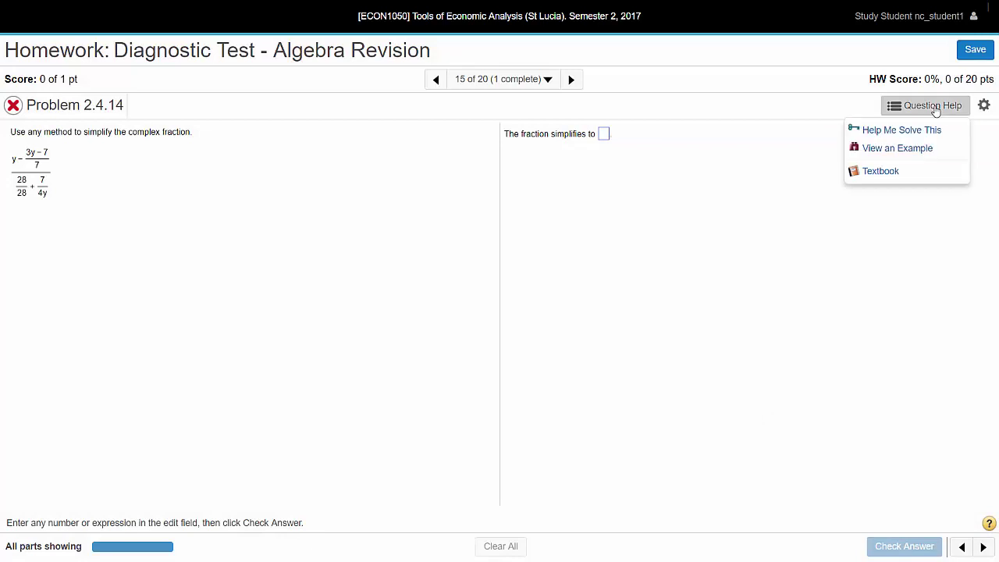
pyautogui.click(906, 133)
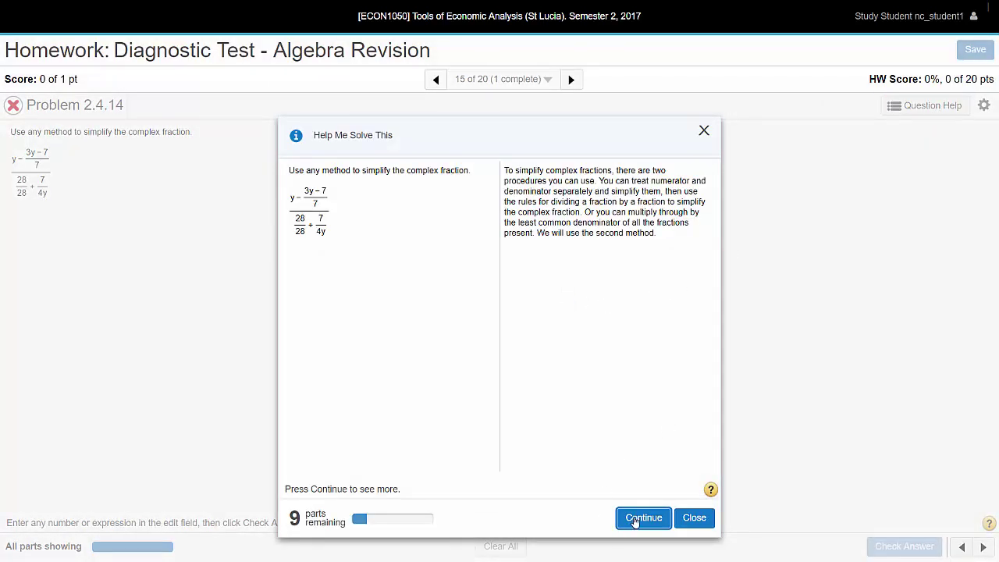
pyautogui.click(632, 520)
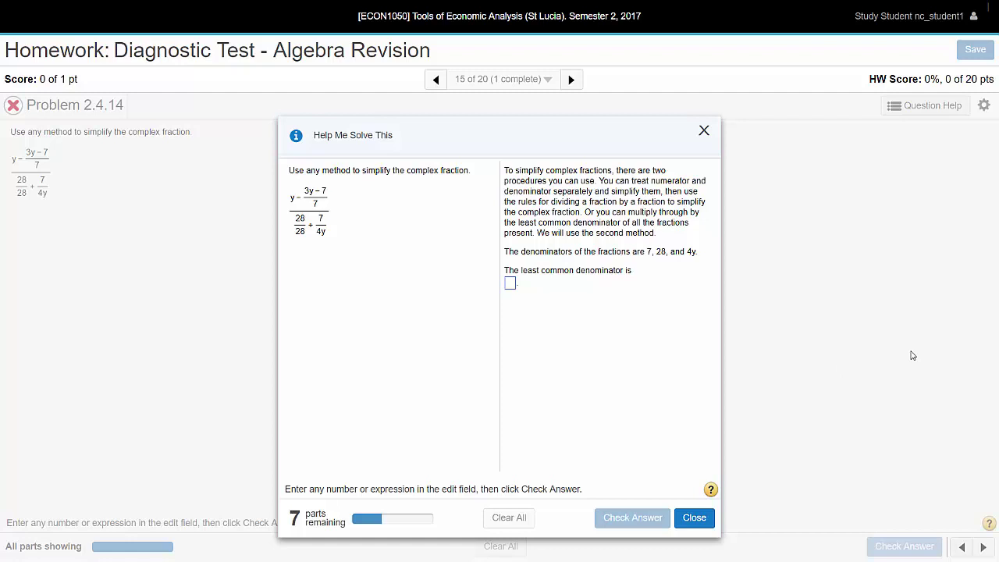
pyautogui.click(509, 283)
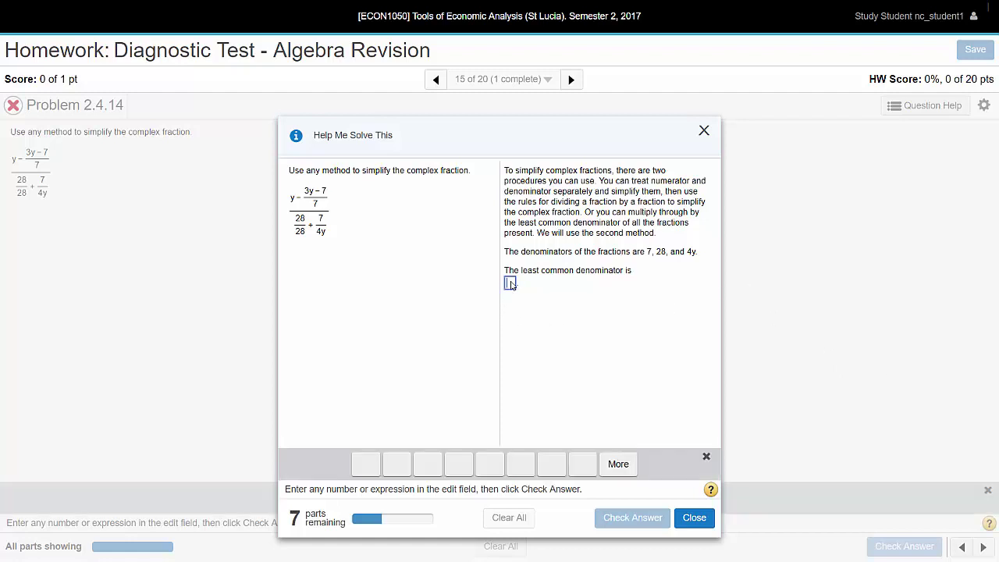
pyautogui.write('28y')
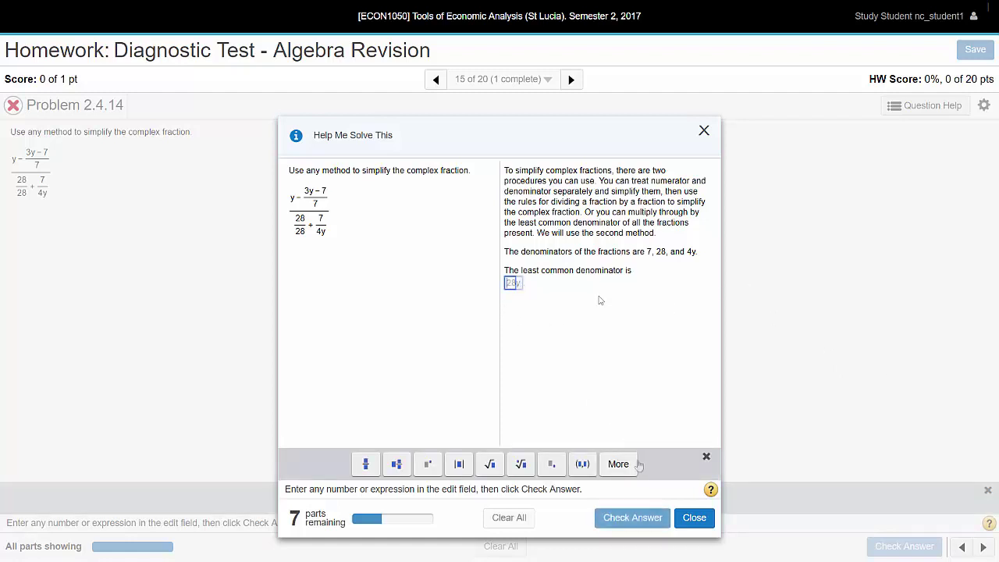
pyautogui.click(640, 517)
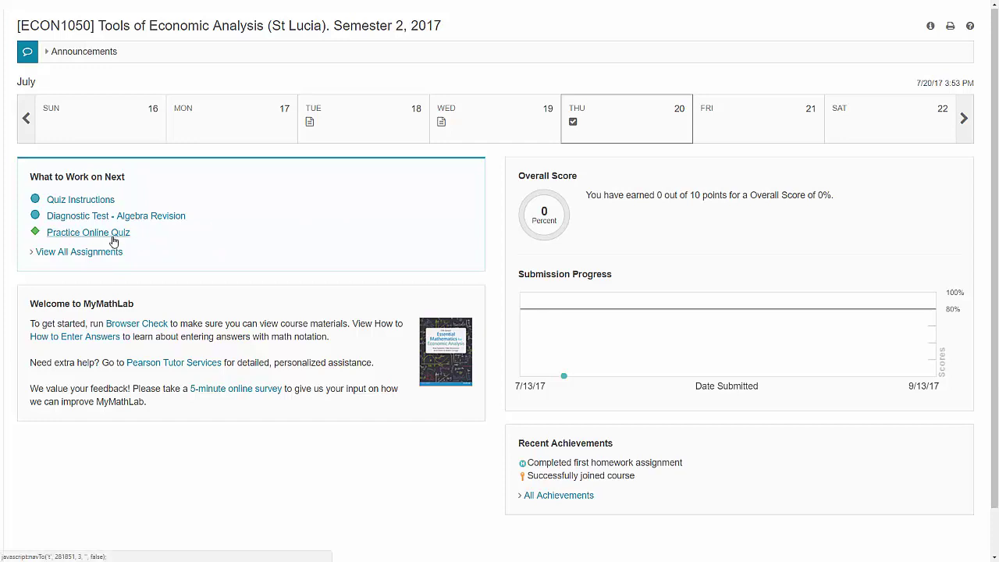
# Step: Open the Practice Online Quiz from What to Work on Next on Course Home
pyautogui.click(112, 239)
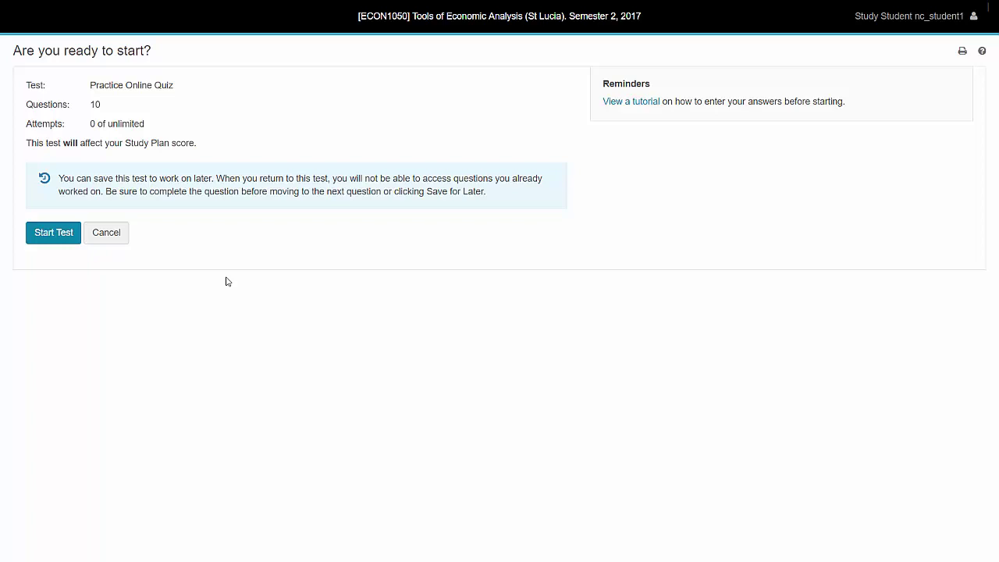
# Step: Start the practice quiz and enter 216/a^10 as the answer to question 1
pyautogui.click(64, 234)
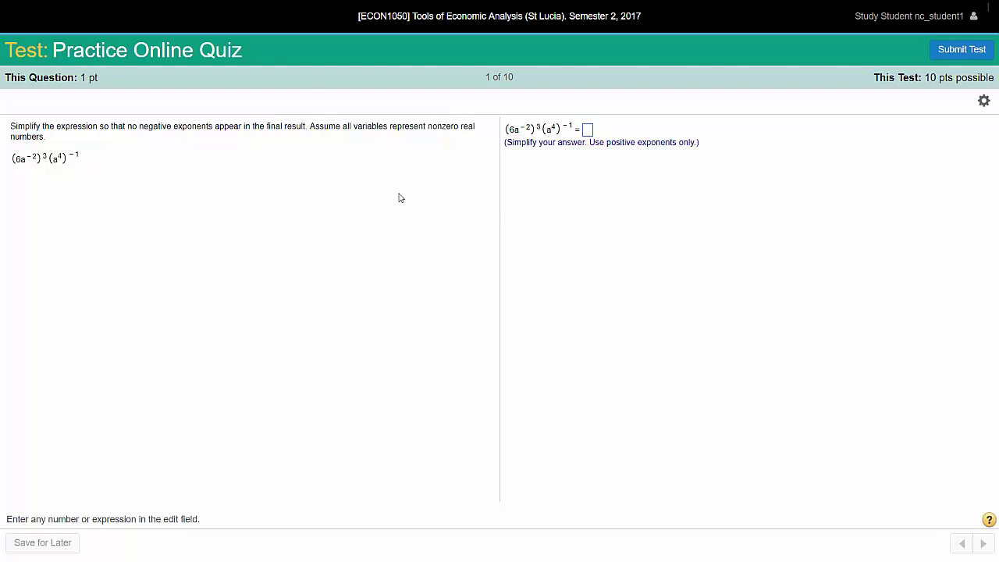
pyautogui.click(586, 129)
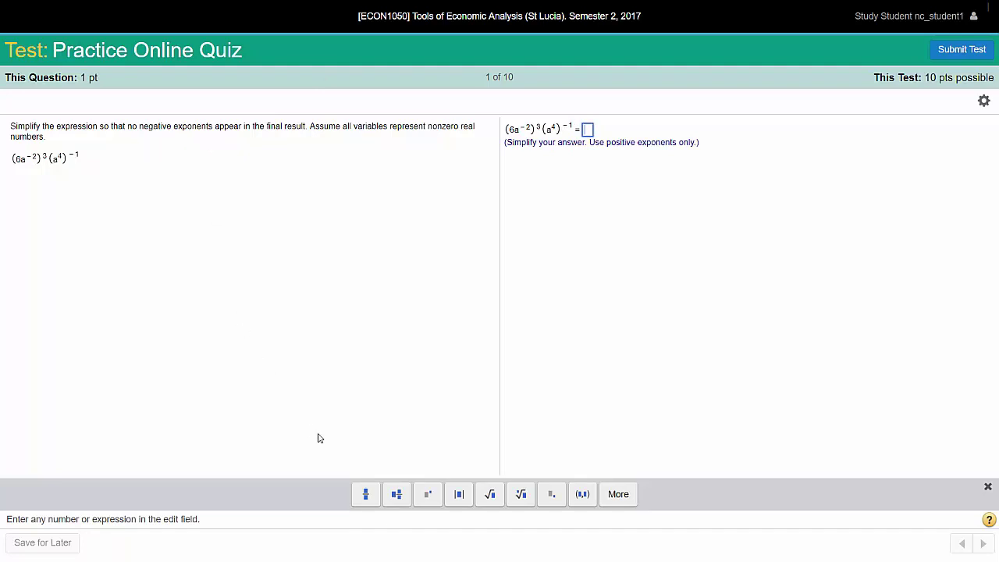
pyautogui.click(367, 494)
pyautogui.write('216')
pyautogui.click(592, 141)
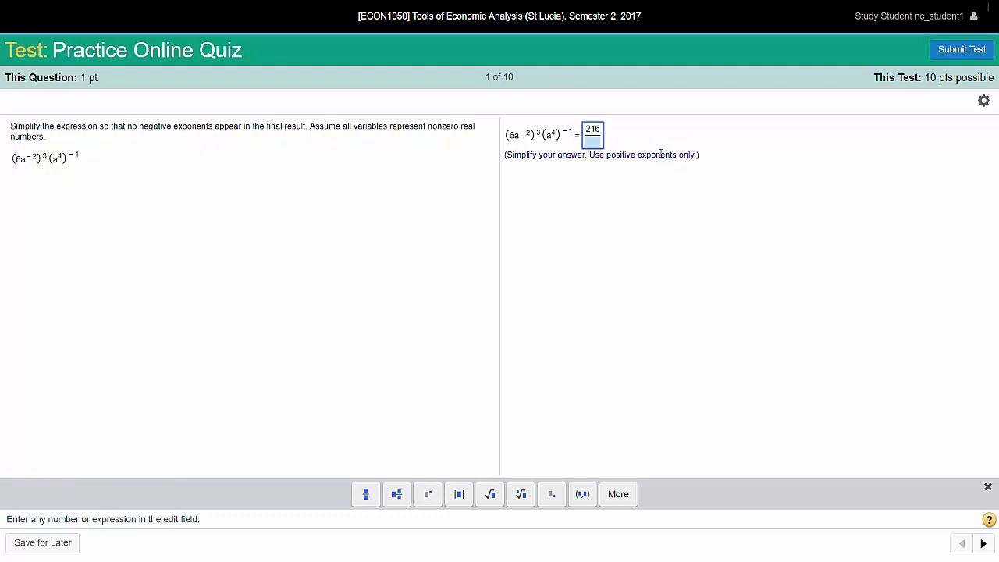
pyautogui.write('a')
pyautogui.click(428, 494)
pyautogui.write('10')
pyautogui.click(591, 304)
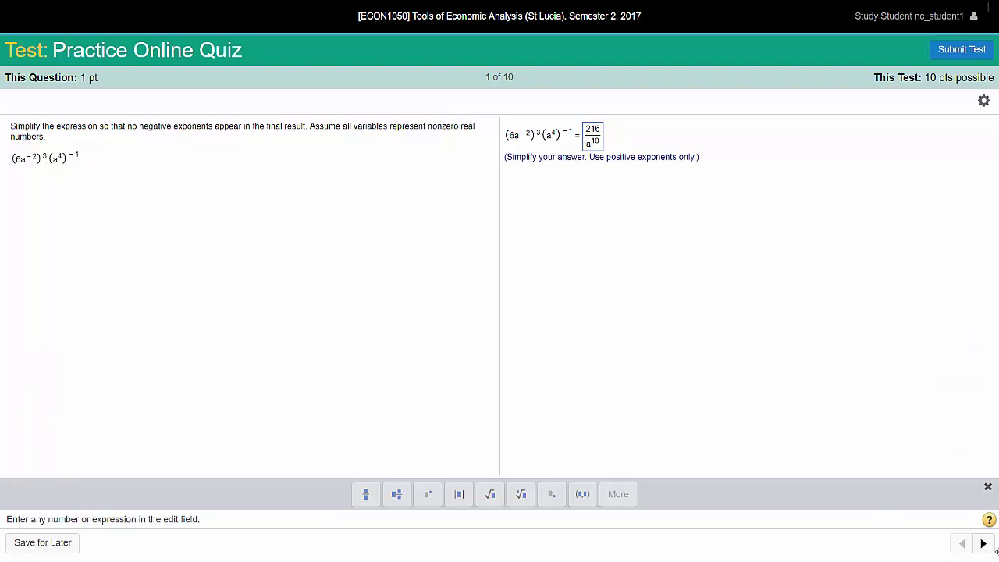
# Step: Go to question 2, answer 4 percent, and save the quiz for later
pyautogui.click(980, 543)
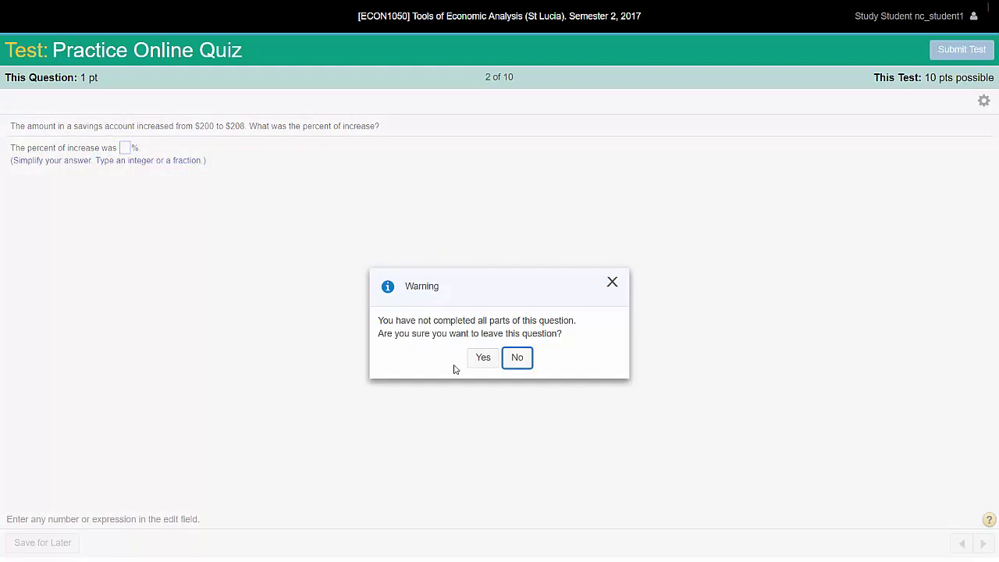
pyautogui.click(484, 358)
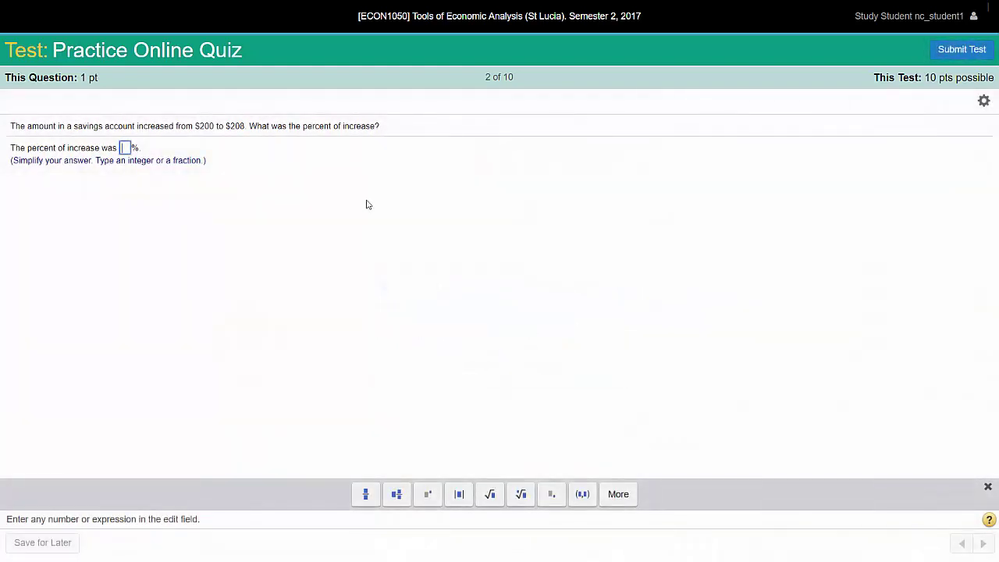
pyautogui.write('4')
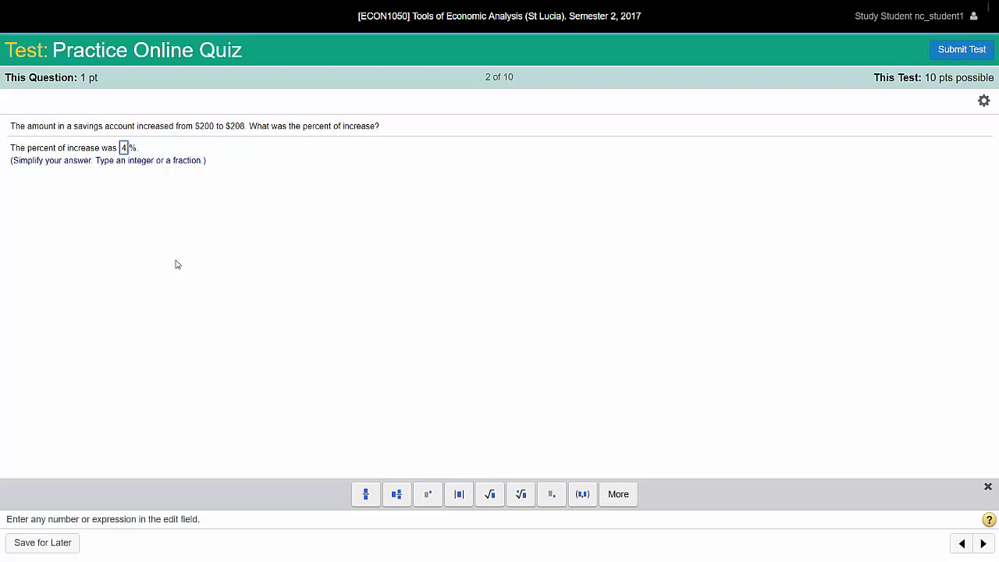
pyautogui.click(40, 546)
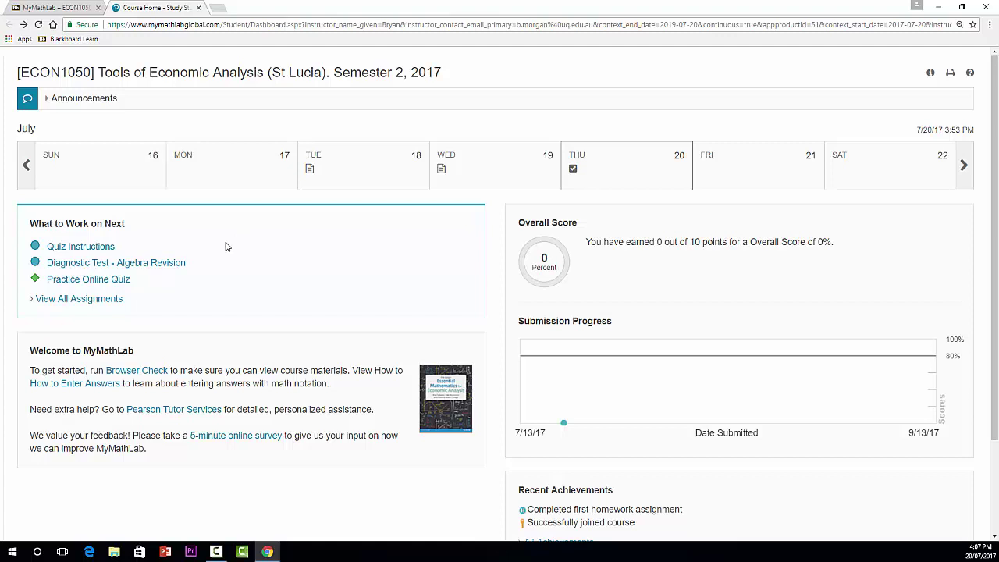
# Step: Switch the browser to full-screen view with F11
pyautogui.press('F11')
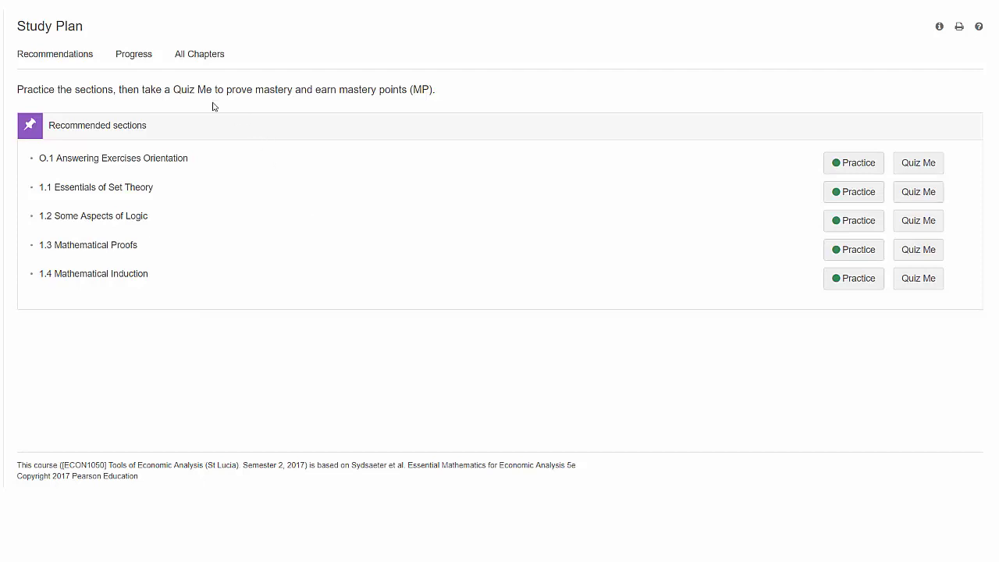
# Step: Show All Chapters, expand Ch. 3: Solving Equations, and view 3.3 Quadratic Equations problems
pyautogui.click(196, 58)
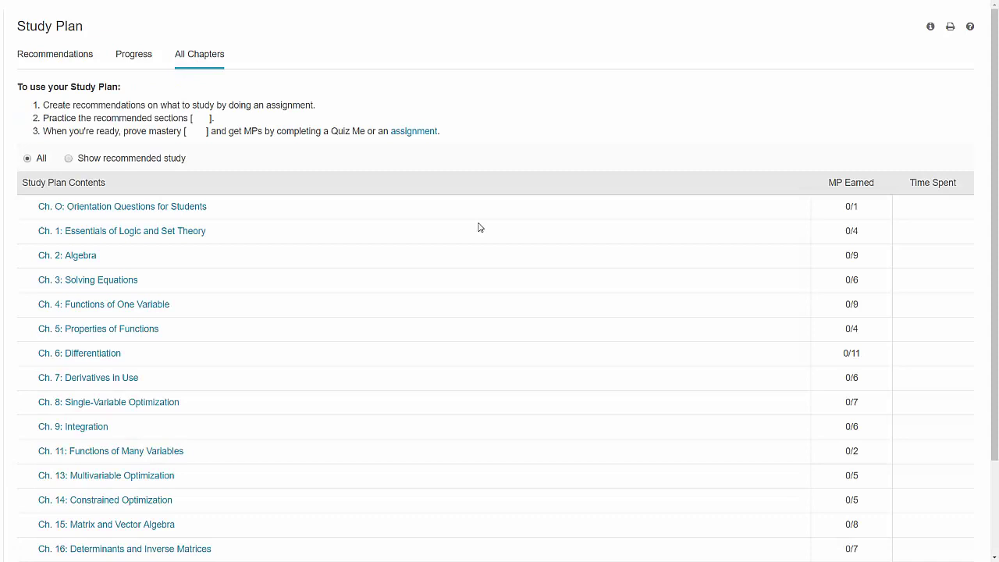
pyautogui.scroll(-3, 425, 275)
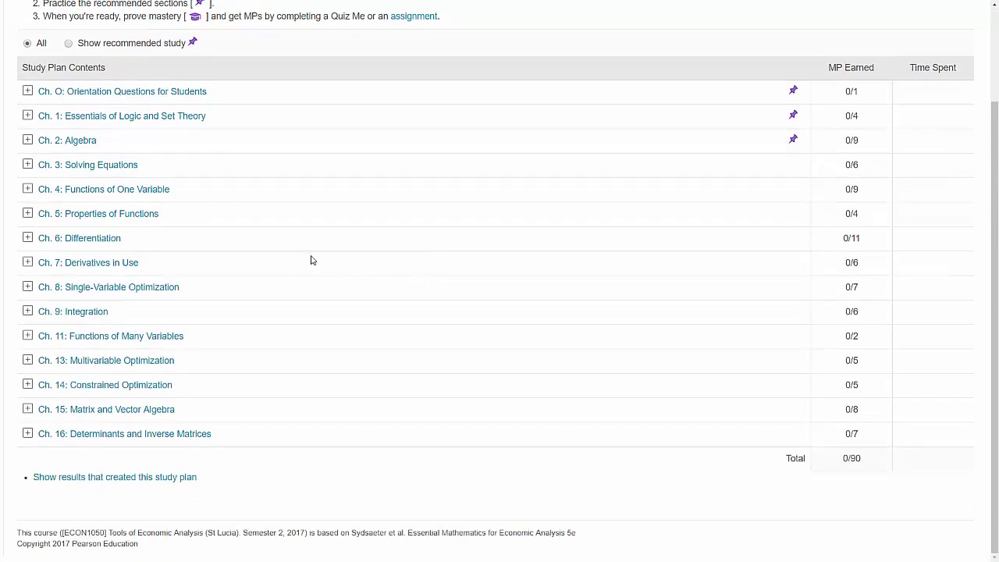
pyautogui.click(28, 165)
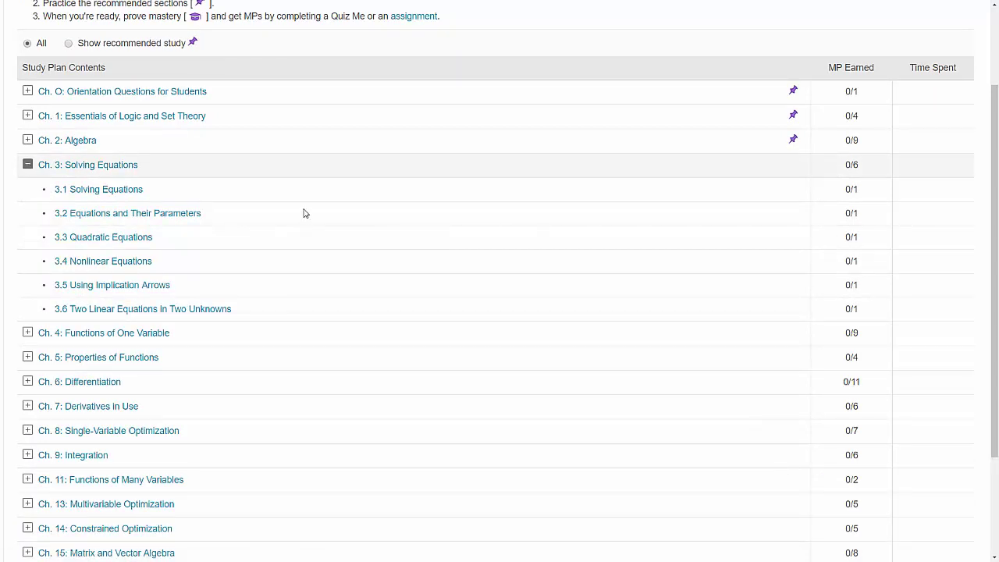
pyautogui.click(137, 238)
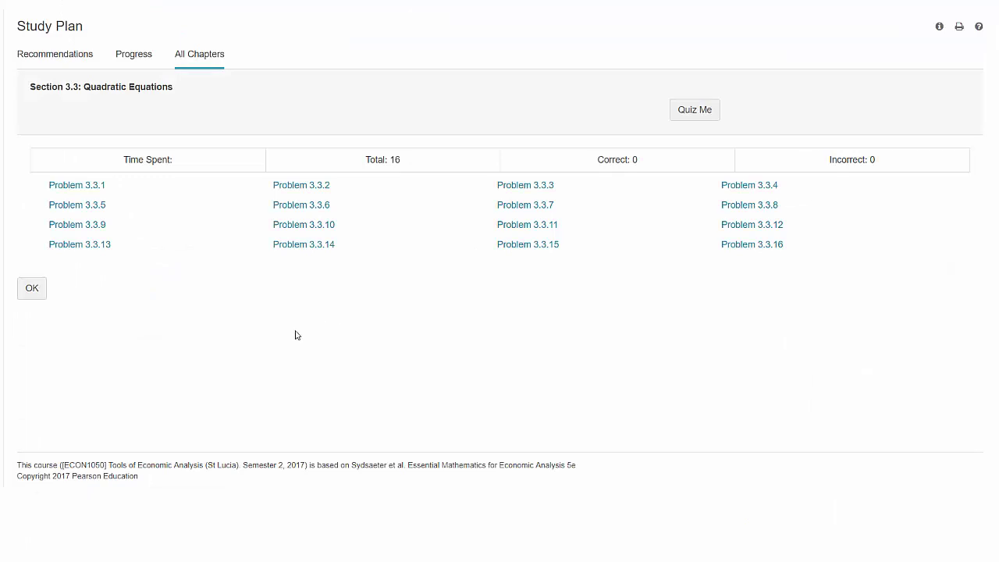
pyautogui.click(302, 246)
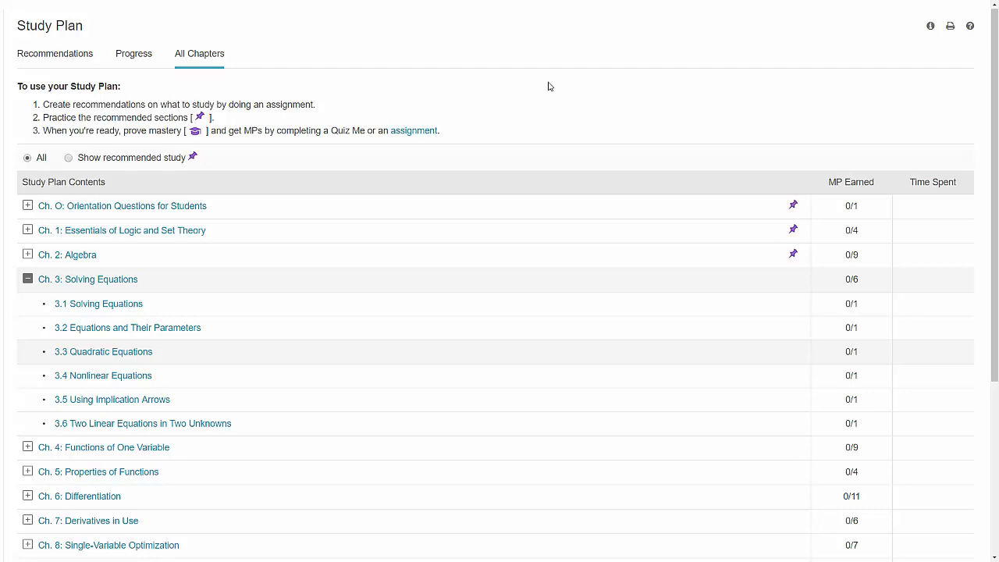
# Step: Switch back to the Learn.UQ MyMathLab page in Chrome
pyautogui.hotkey('alt', 'Tab')
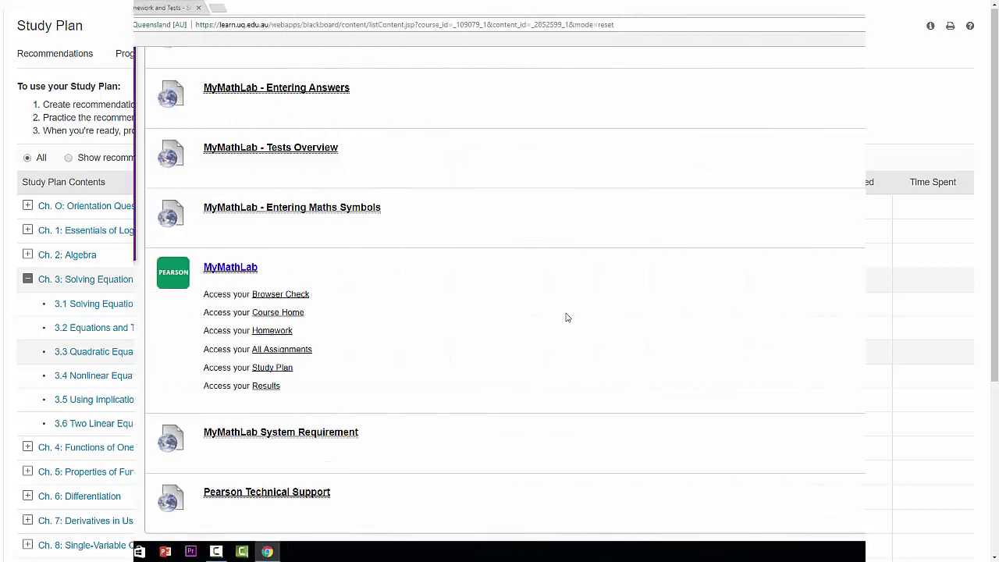